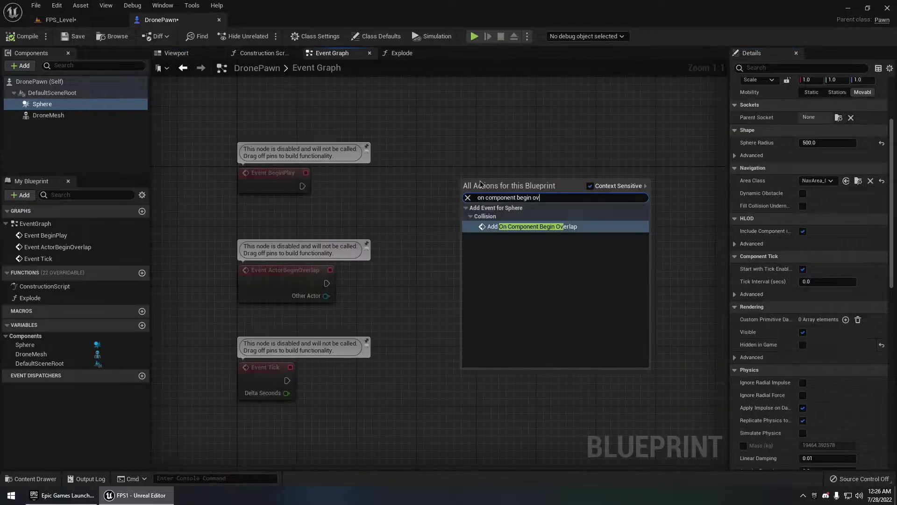
Step: Add the Sphere's On Component Begin Overlap event to the DronePawn graph
key("Return")
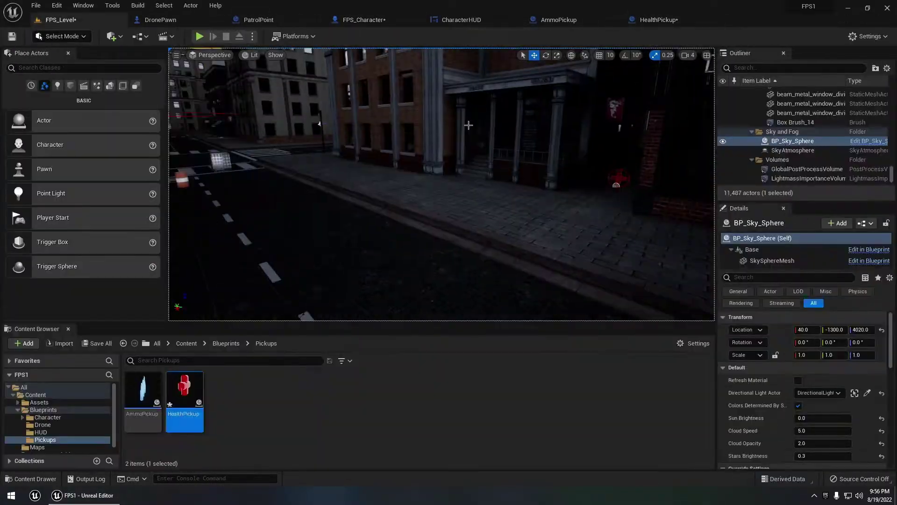
Step: Exit the running FPS1 game preview to return to the editor
key("Escape")
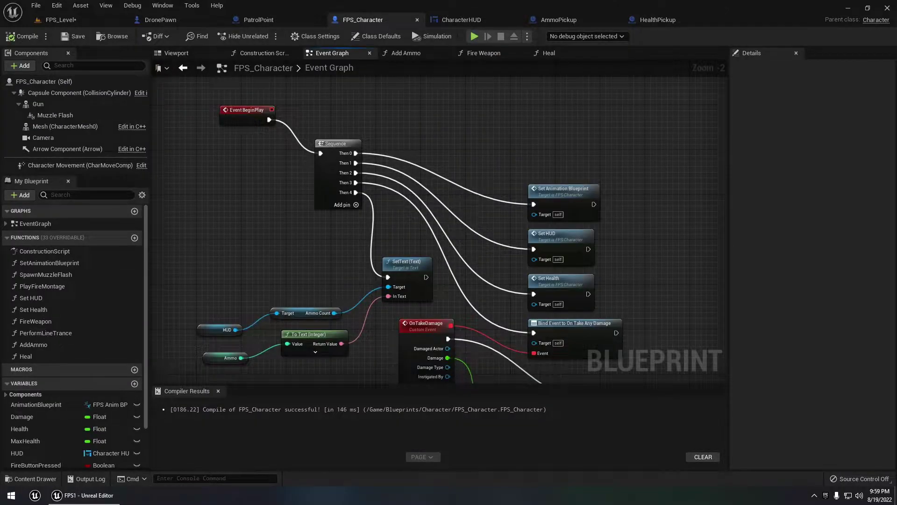